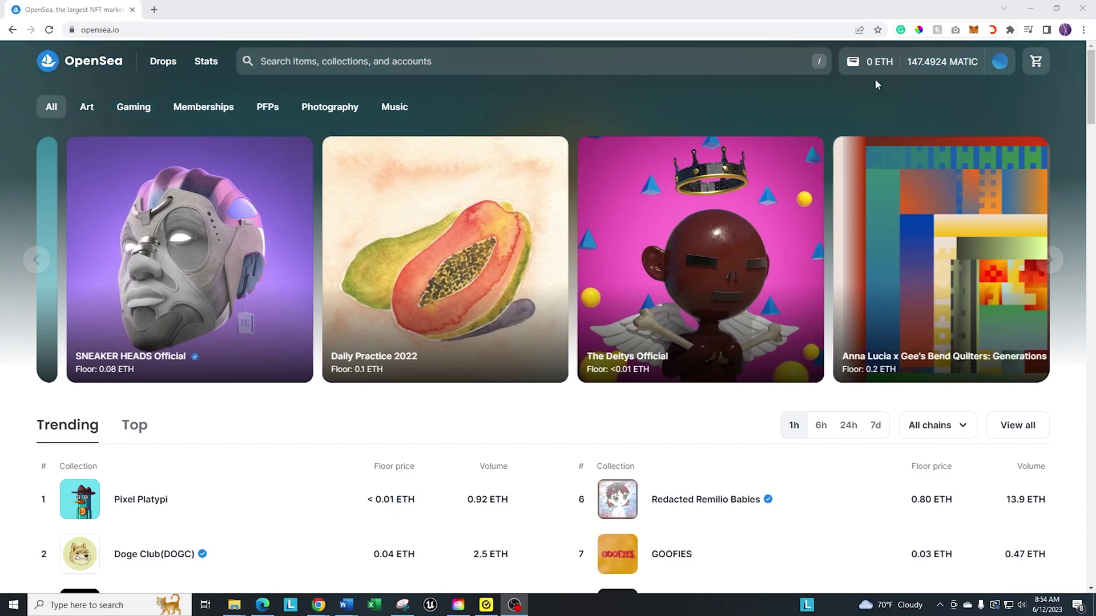
Open your own profile from the avatar menu to see the Collected items.
left_click(1001, 61)
left_click(925, 101)
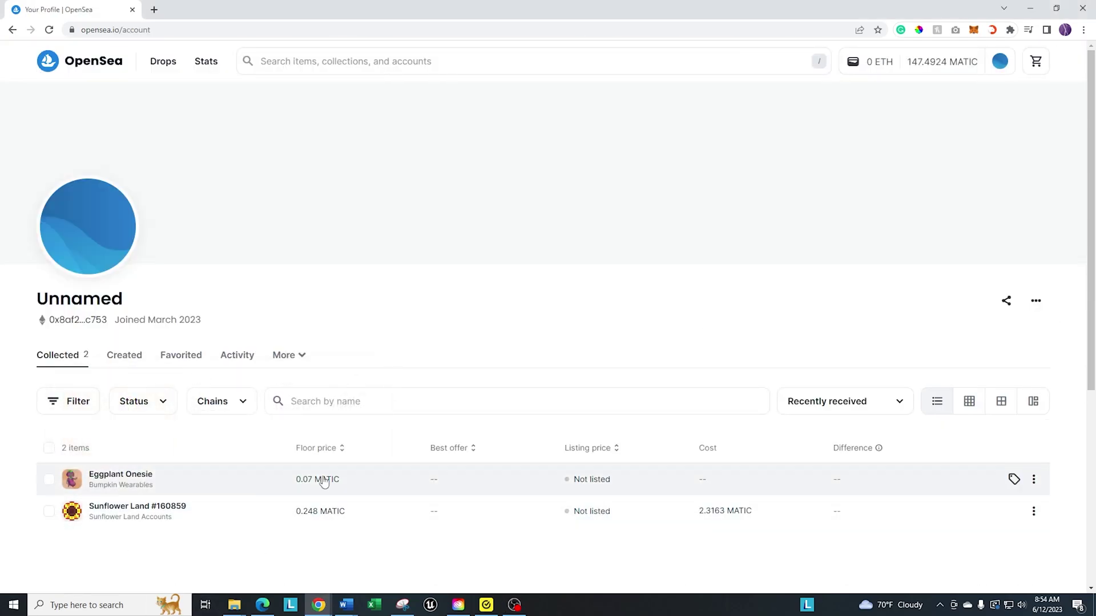
scroll(232, 548, "down", 2)
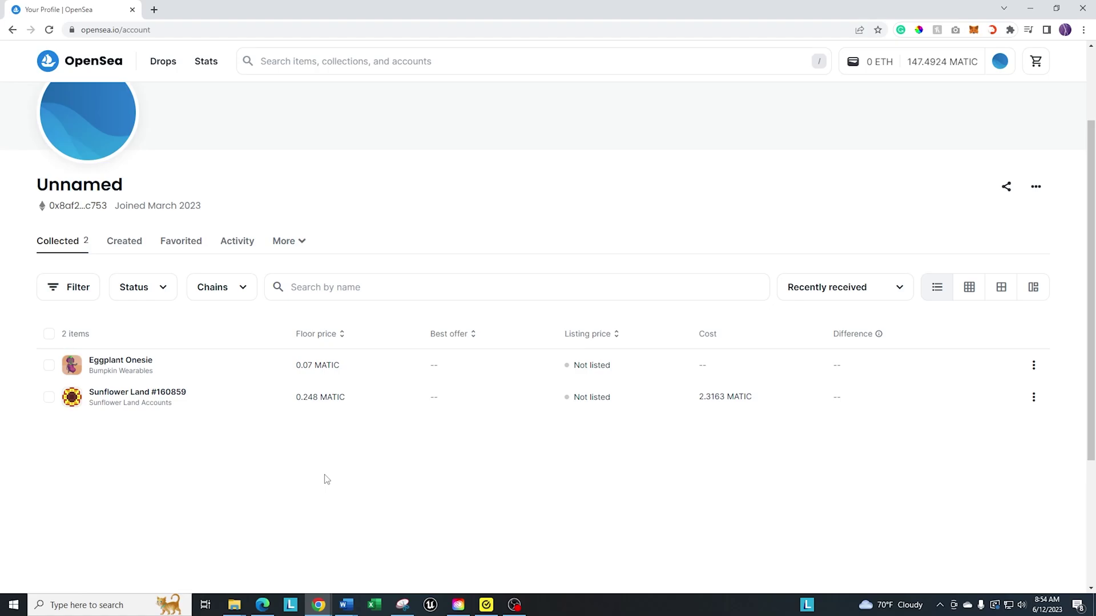
Return home, reopen your profile, and expand the More sections to reveal Hidden (2 items).
left_click(64, 62)
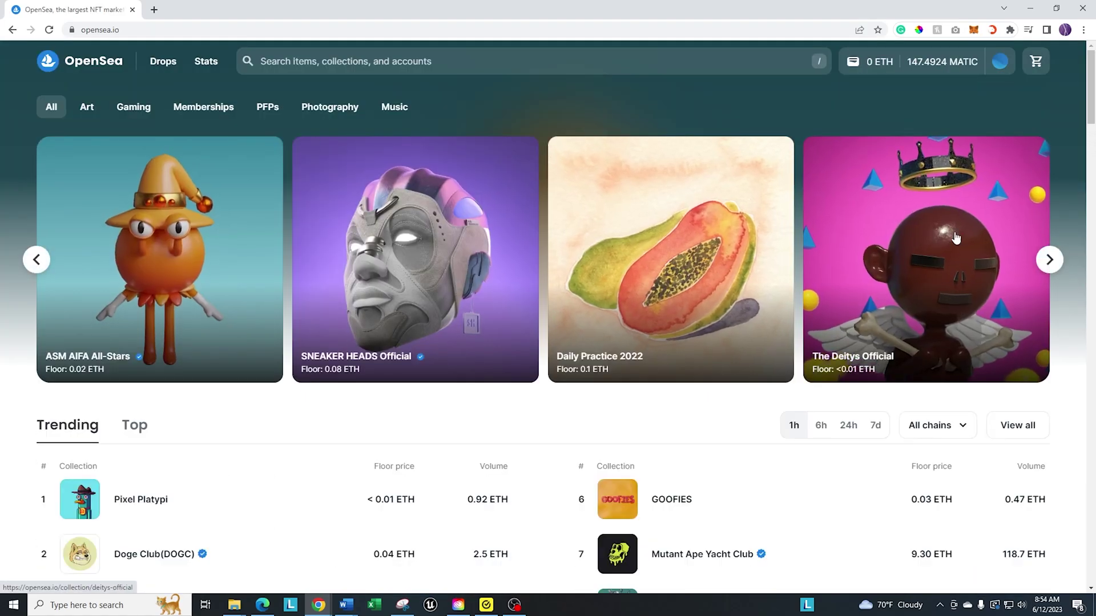
left_click(999, 61)
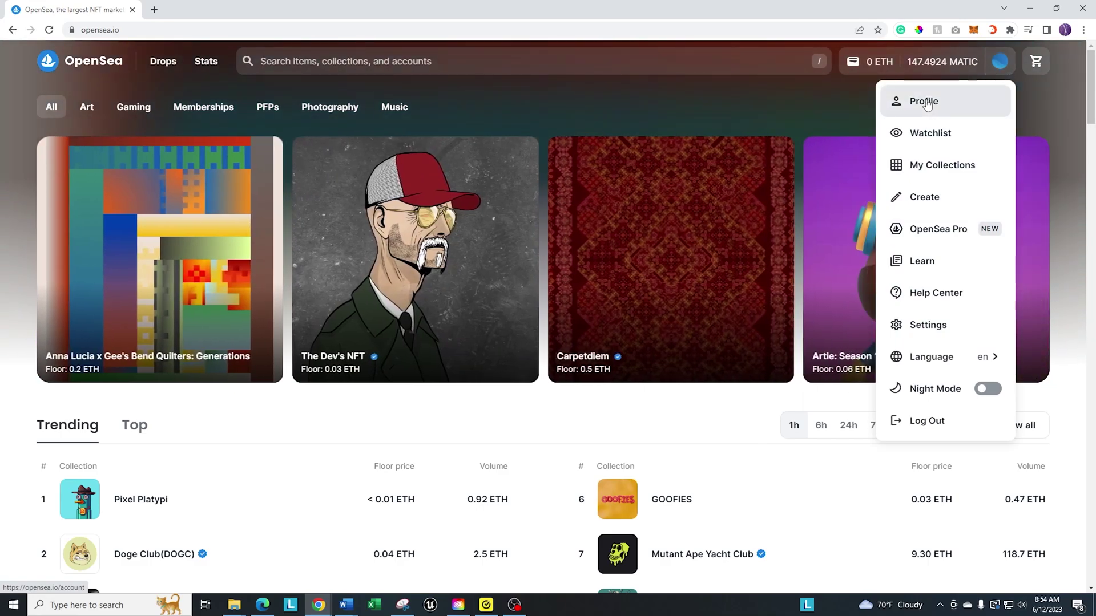
left_click(929, 101)
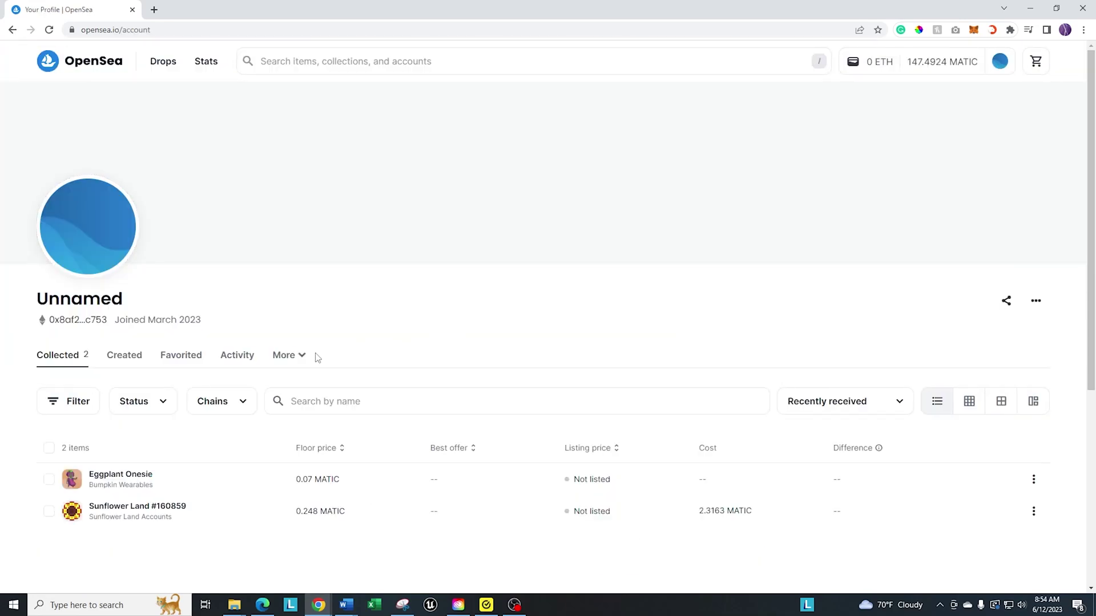
left_click(290, 354)
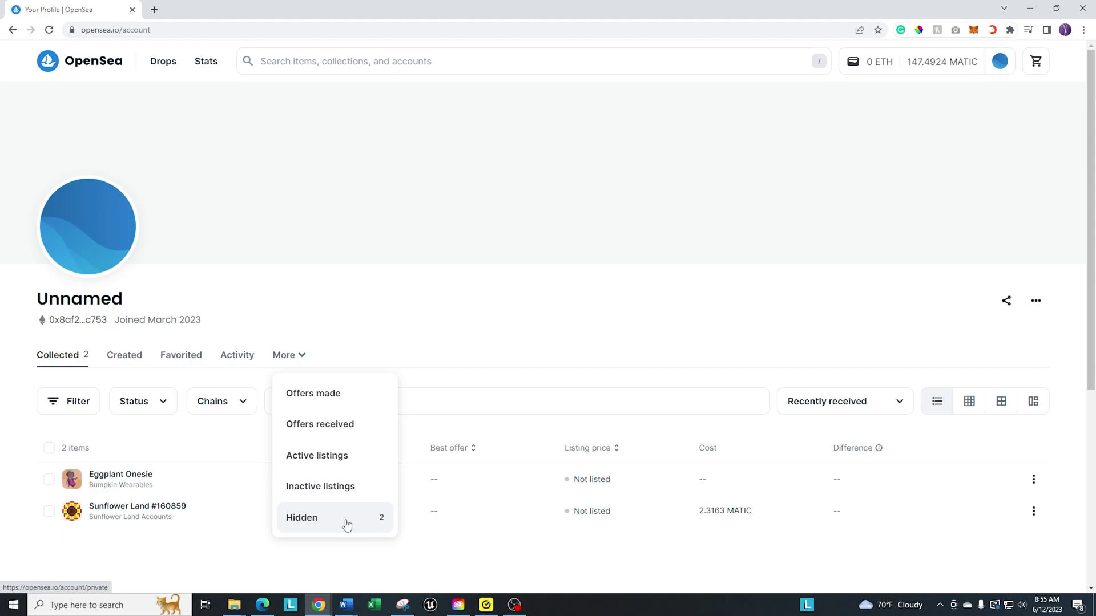
Show the Hidden items and bring up the Striped Blue Shirt's options menu.
left_click(355, 521)
scroll(619, 385, "down", 1)
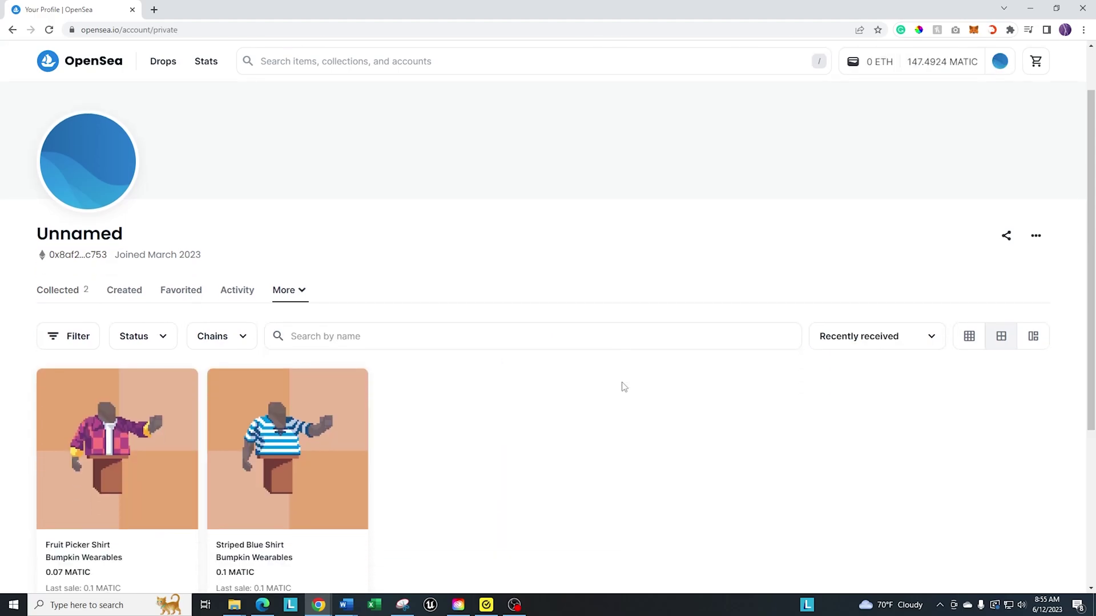
scroll(619, 385, "down", 1)
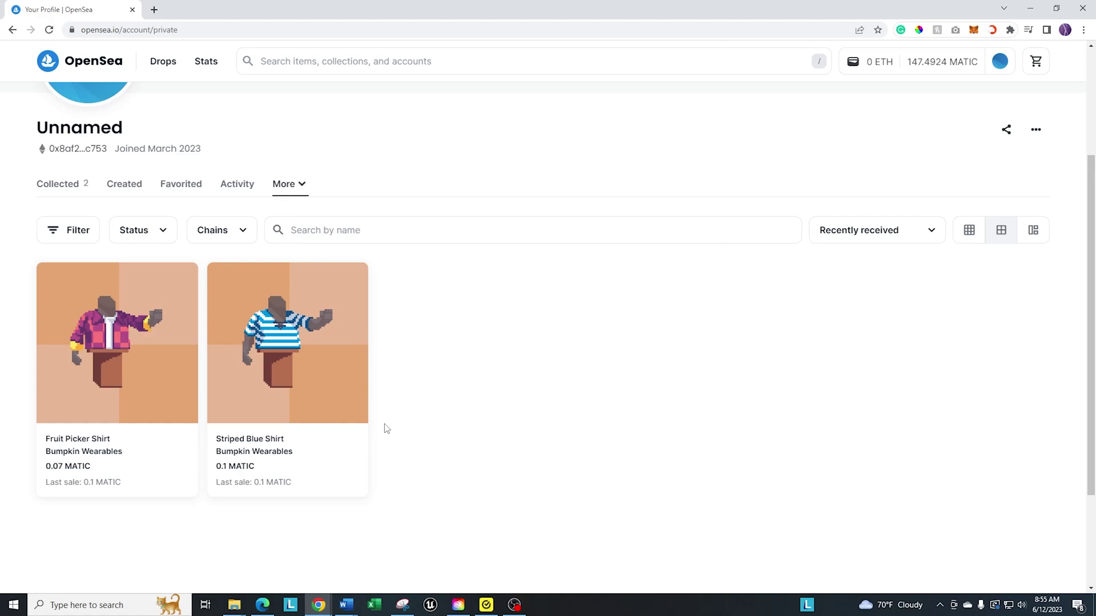
mouse_move(288, 450)
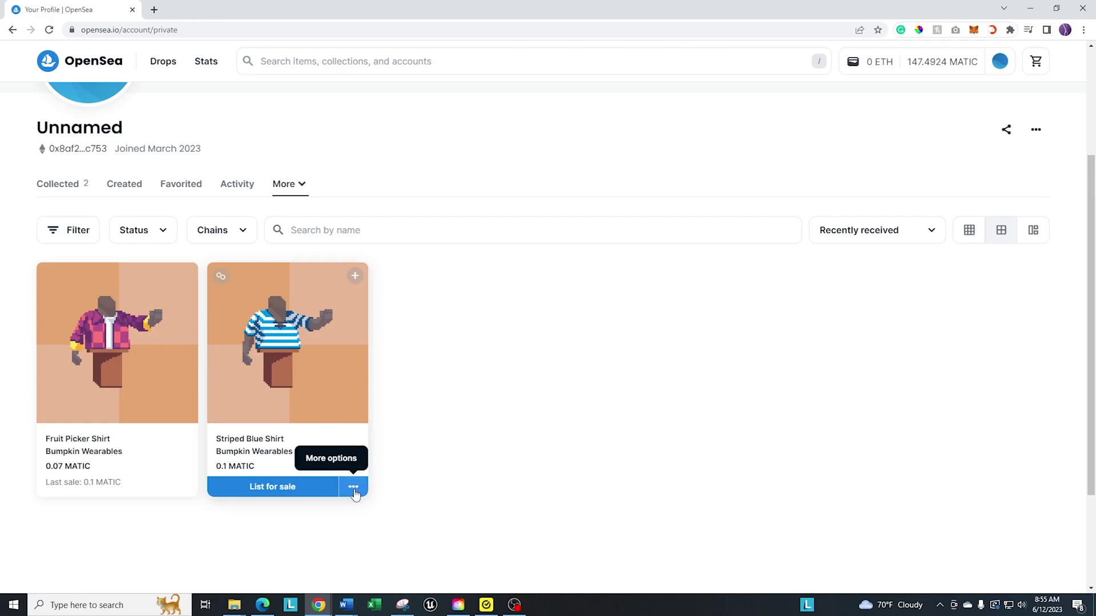
left_click(353, 487)
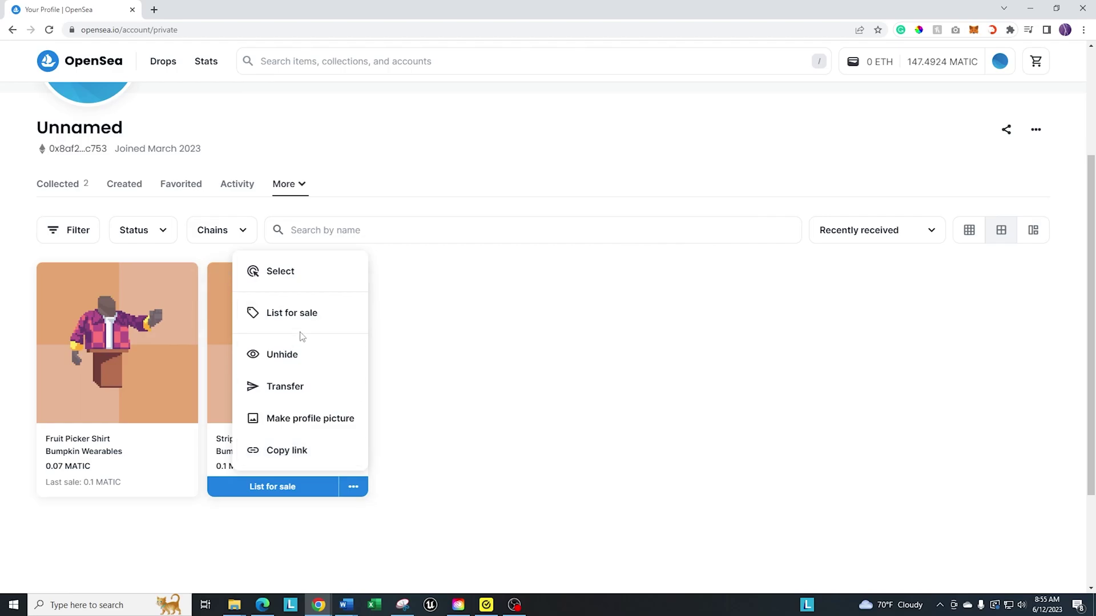
Unhide the Striped Blue Shirt, re-hide it from Collected, then view the Hidden section.
left_click(301, 358)
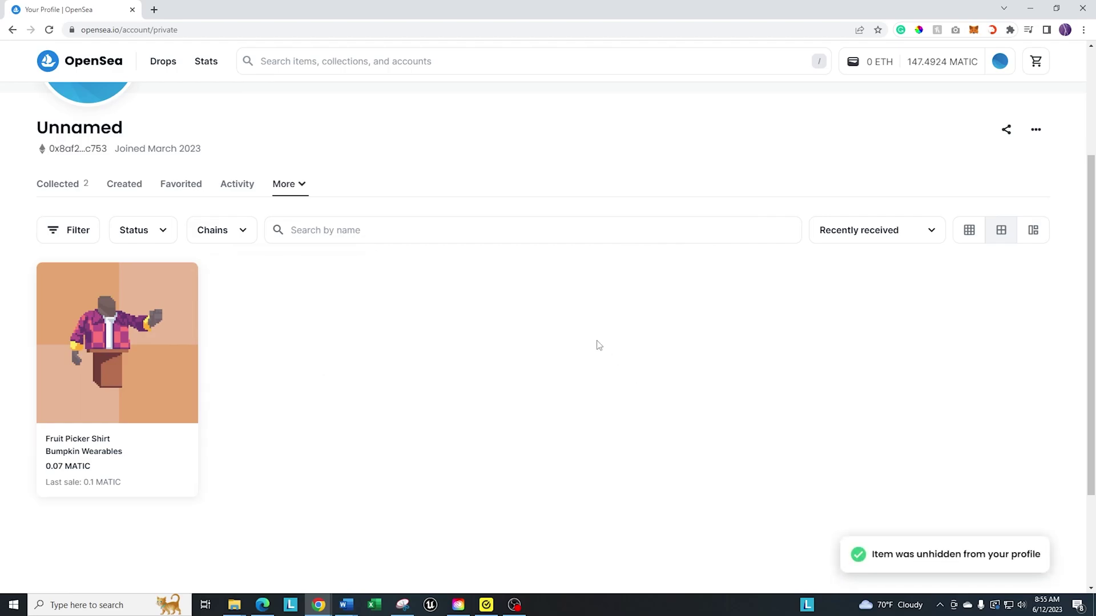
left_click(58, 184)
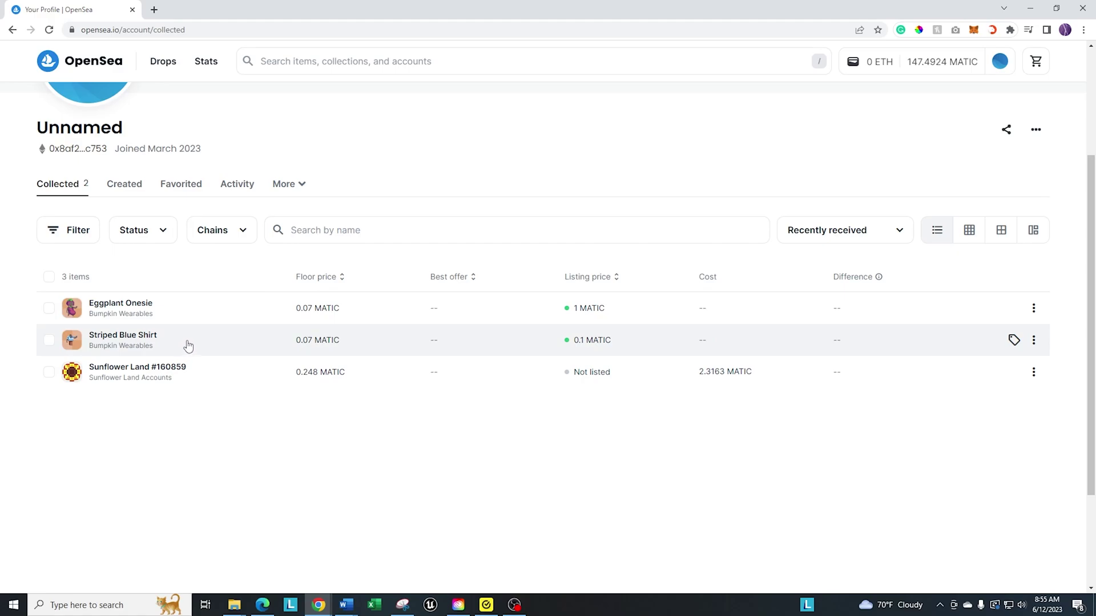
left_click(1033, 339)
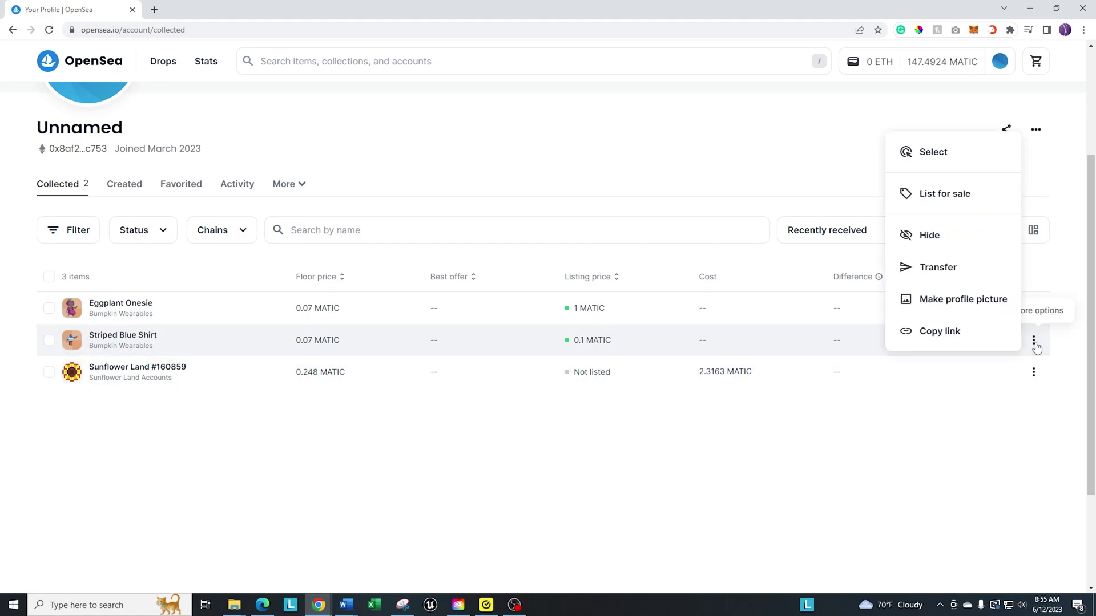
left_click(929, 235)
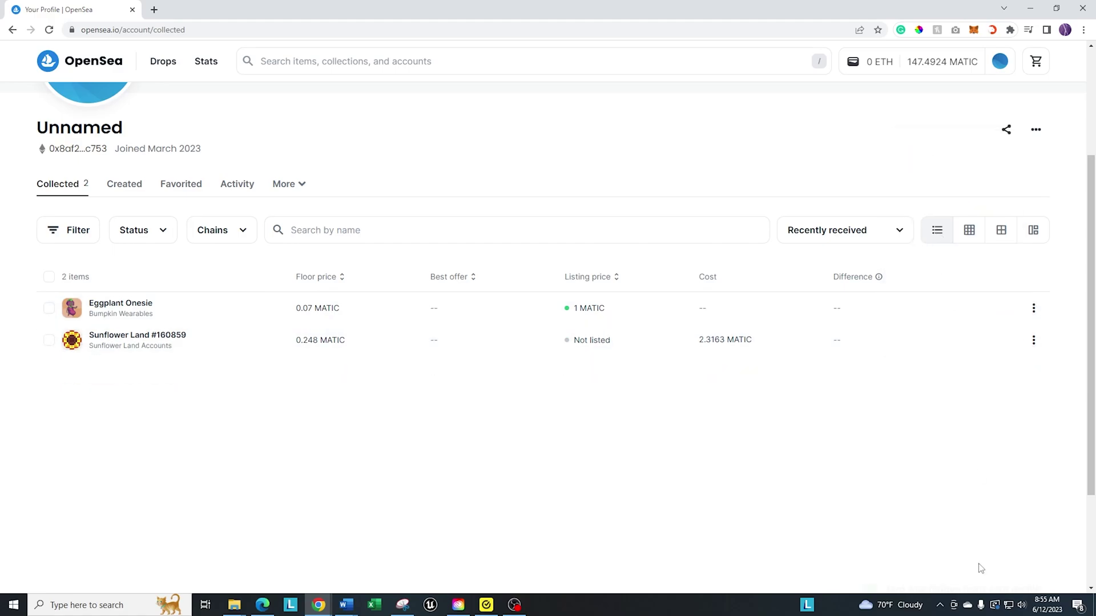
left_click(290, 184)
left_click(334, 347)
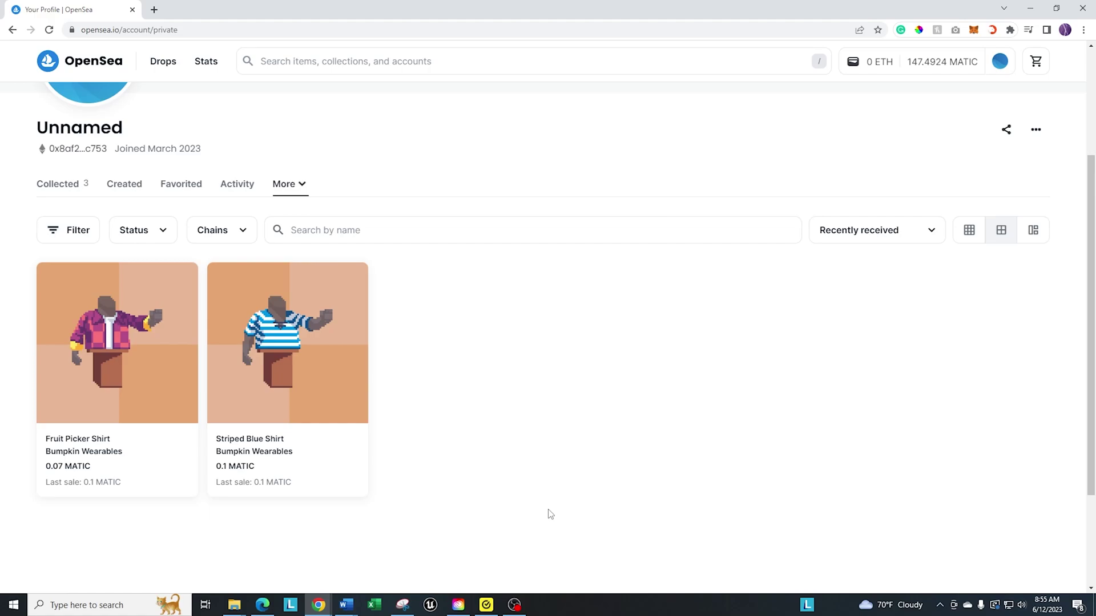
Unhide the Striped Blue Shirt and Fruit Picker Shirt, then return to the Collected list.
left_click(352, 486)
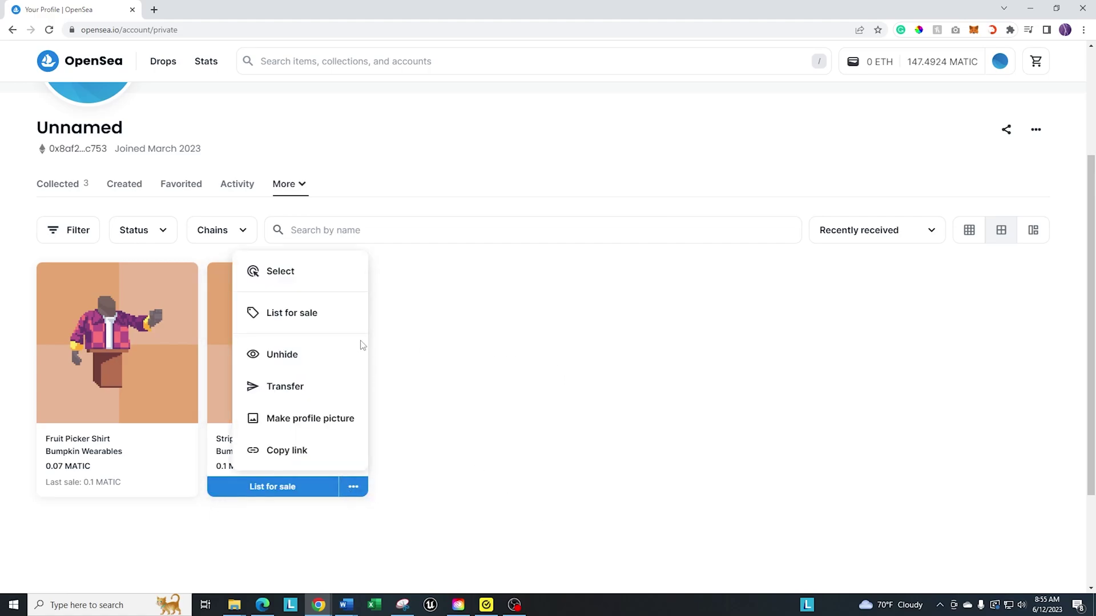
left_click(282, 354)
left_click(183, 486)
left_click(112, 354)
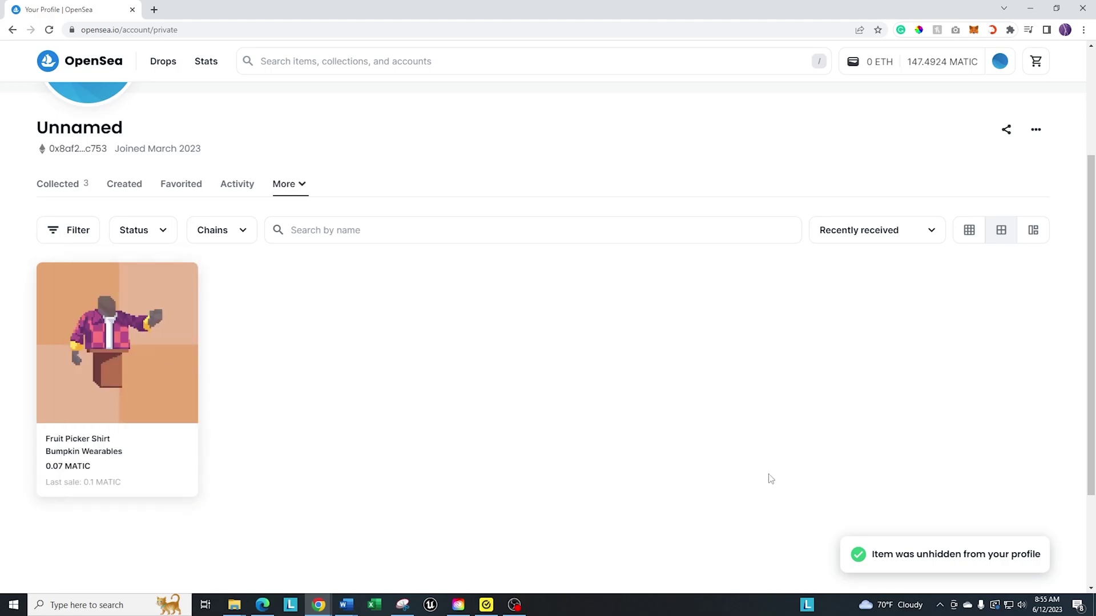
left_click(59, 184)
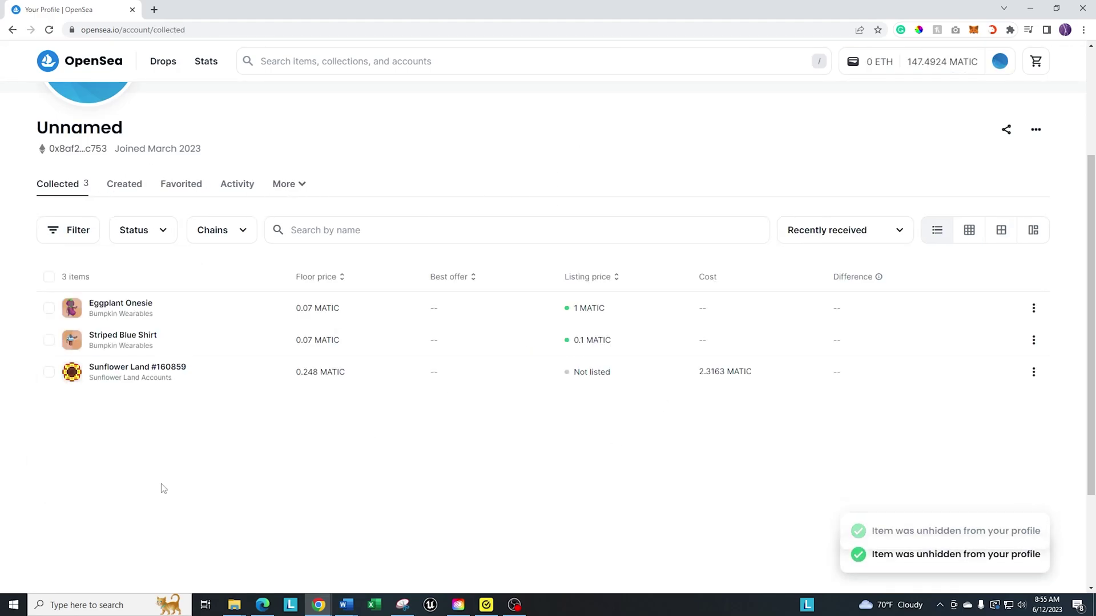
Reload the profile page so the Collected list shows all four items.
left_click(49, 30)
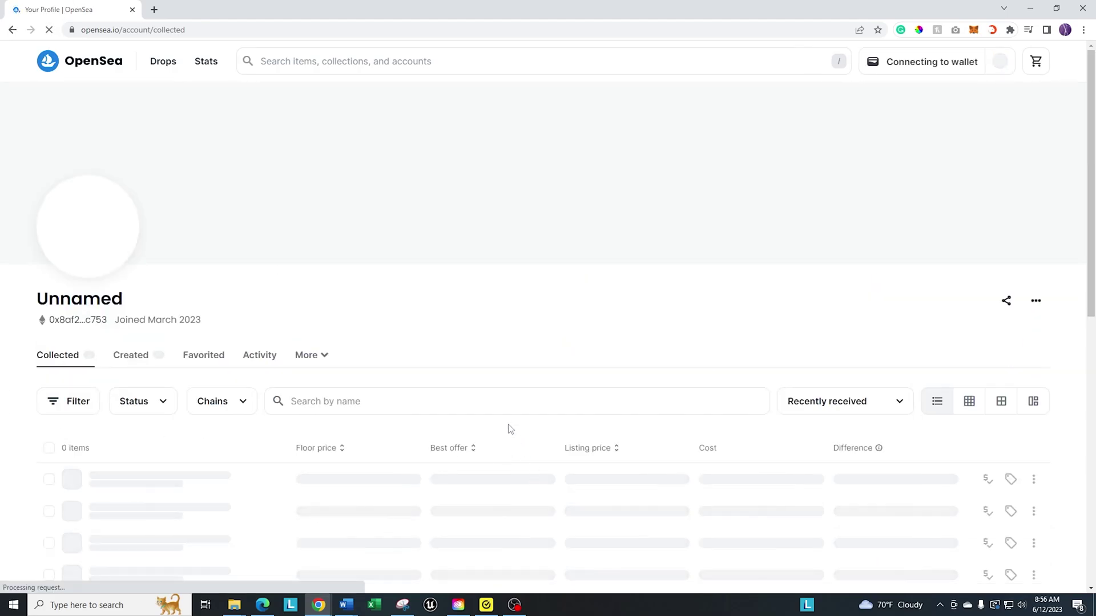
scroll(581, 415, "down", 3)
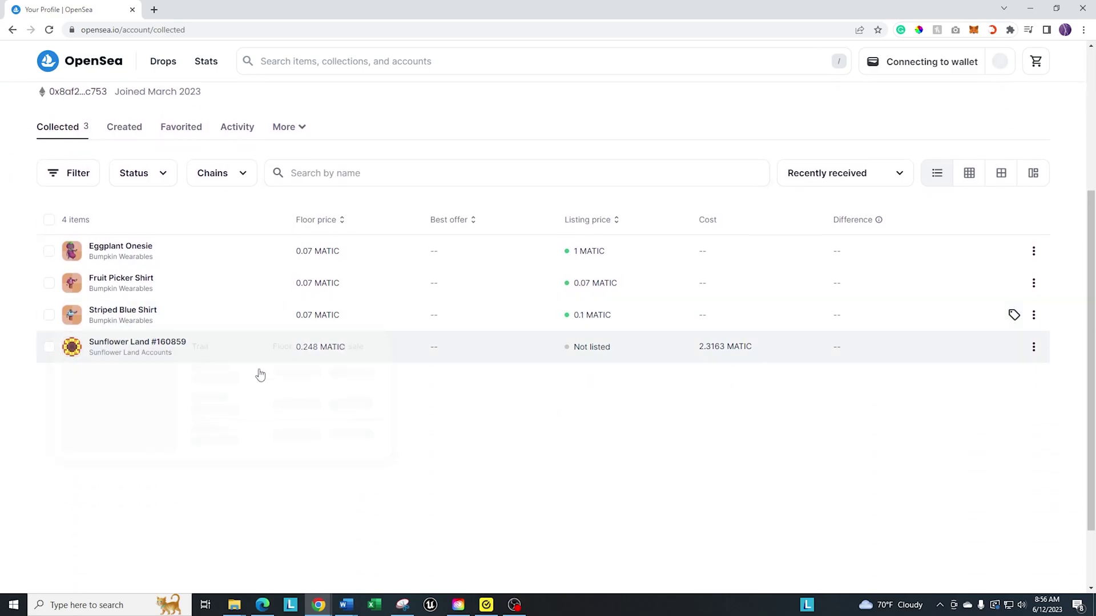